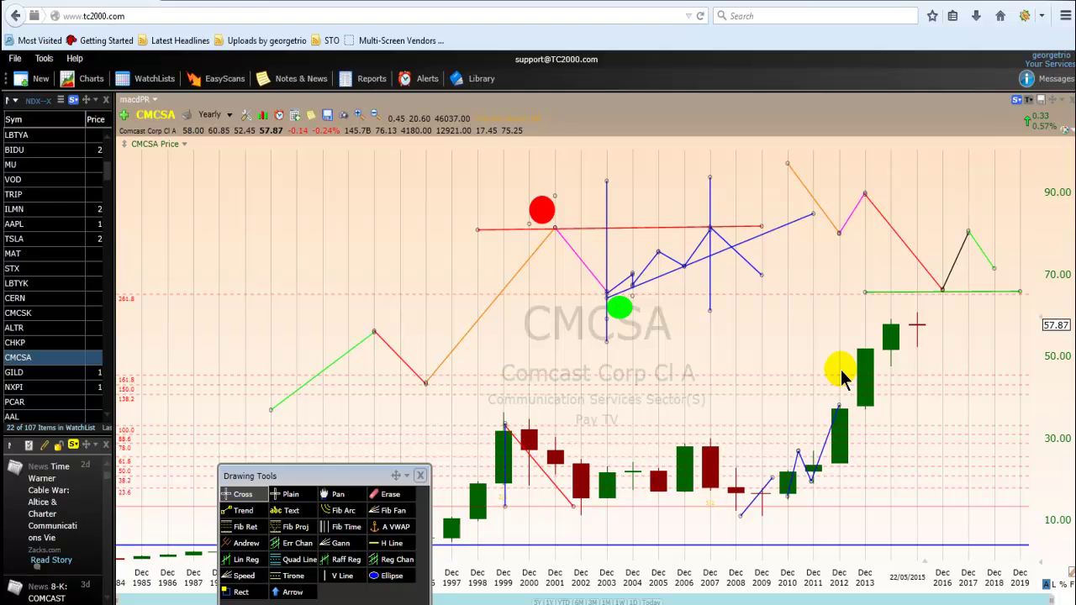
# Draw blue trend lines for a double top, rising from 1985 to 1989, dipping to 1990 and rising again to 1991.
pyautogui.moveTo(355, 475)
pyautogui.mouseDown()
pyautogui.moveTo(270, 360)
pyautogui.moveTo(435, 471)
pyautogui.moveTo(307, 335)
pyautogui.mouseUp()
pyautogui.click(243, 357)
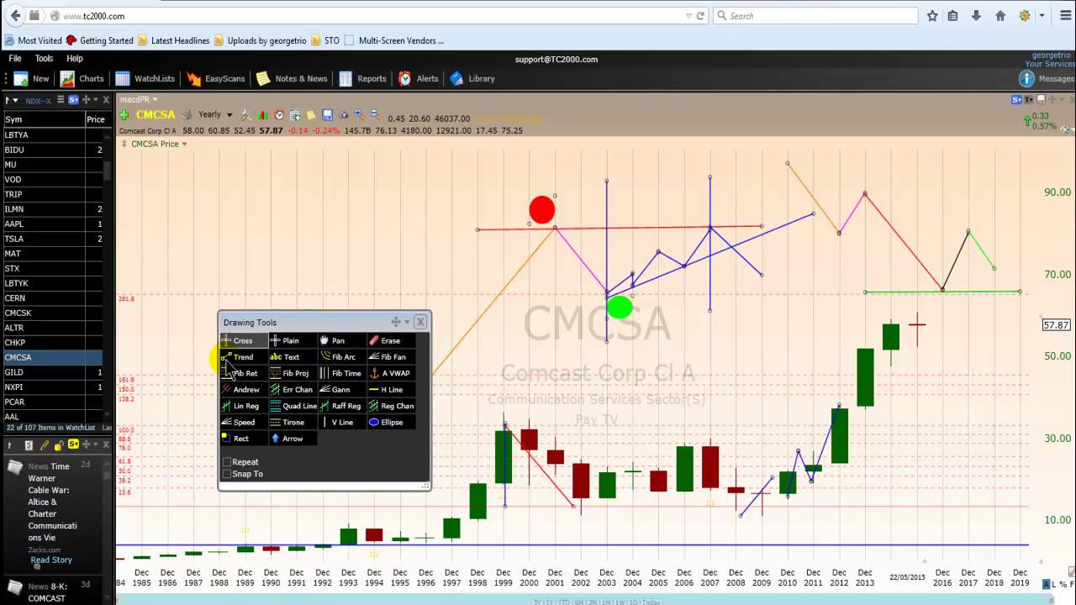
pyautogui.moveTo(141, 268)
pyautogui.mouseDown()
pyautogui.moveTo(236, 173)
pyautogui.moveTo(271, 195)
pyautogui.moveTo(272, 216)
pyautogui.moveTo(299, 185)
pyautogui.mouseUp()
pyautogui.click(243, 358)
pyautogui.click(243, 340)
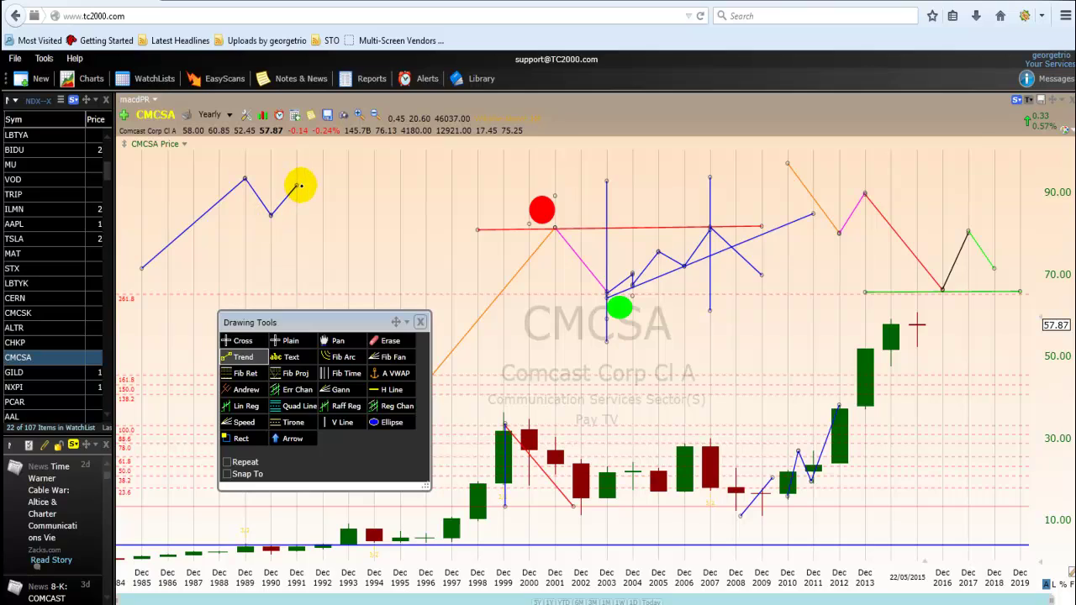
pyautogui.click(244, 182)
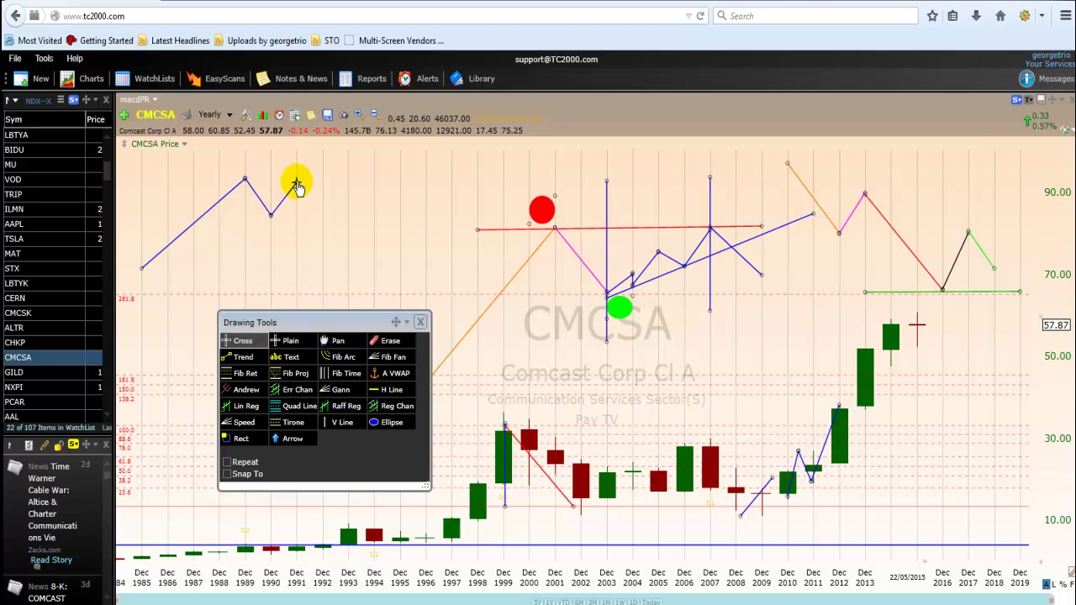
# Draw a resistance trend line from 1987 to 1993 and align it across the double top's two peaks.
pyautogui.click(228, 356)
pyautogui.moveTo(193, 185); pyautogui.dragTo(349, 178)
pyautogui.click(223, 183)
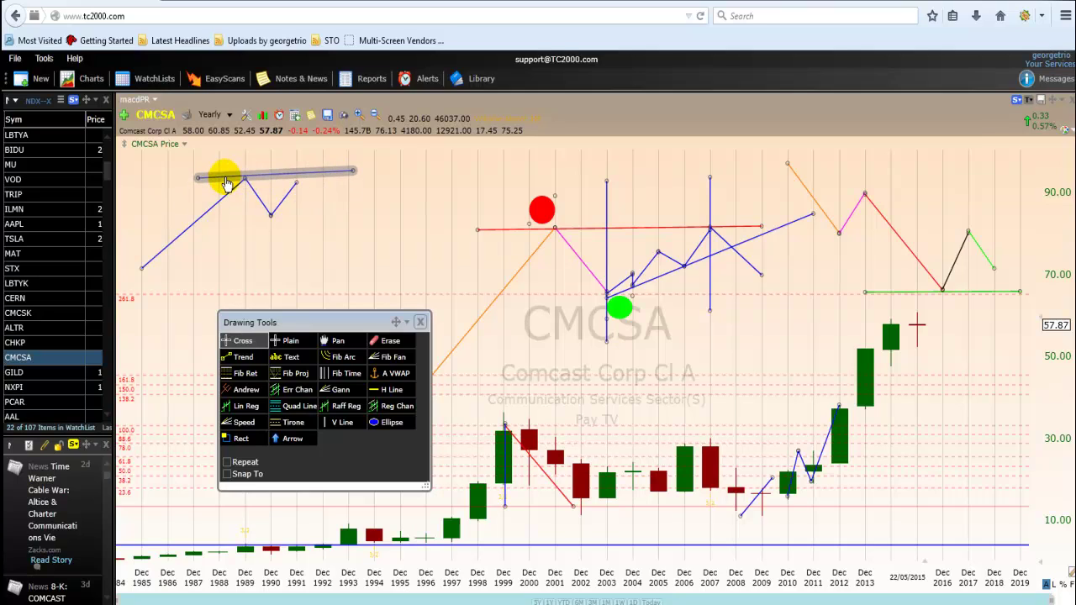
pyautogui.moveTo(227, 187); pyautogui.dragTo(223, 181)
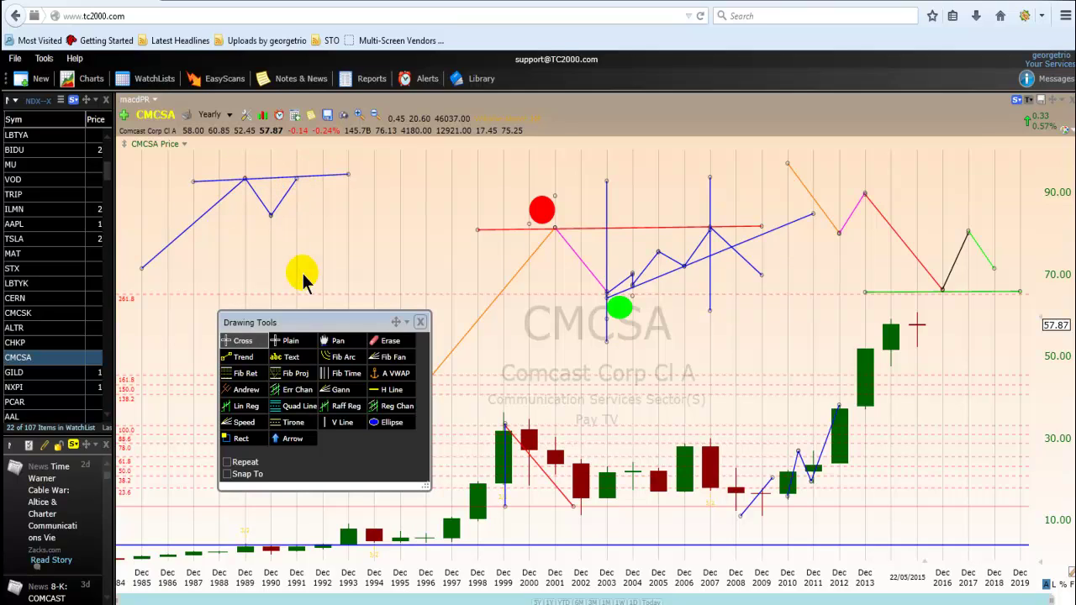
# Lower the double top's 1991 peak below the resistance line and draw a falling leg from it to 1992.
pyautogui.moveTo(305, 282)
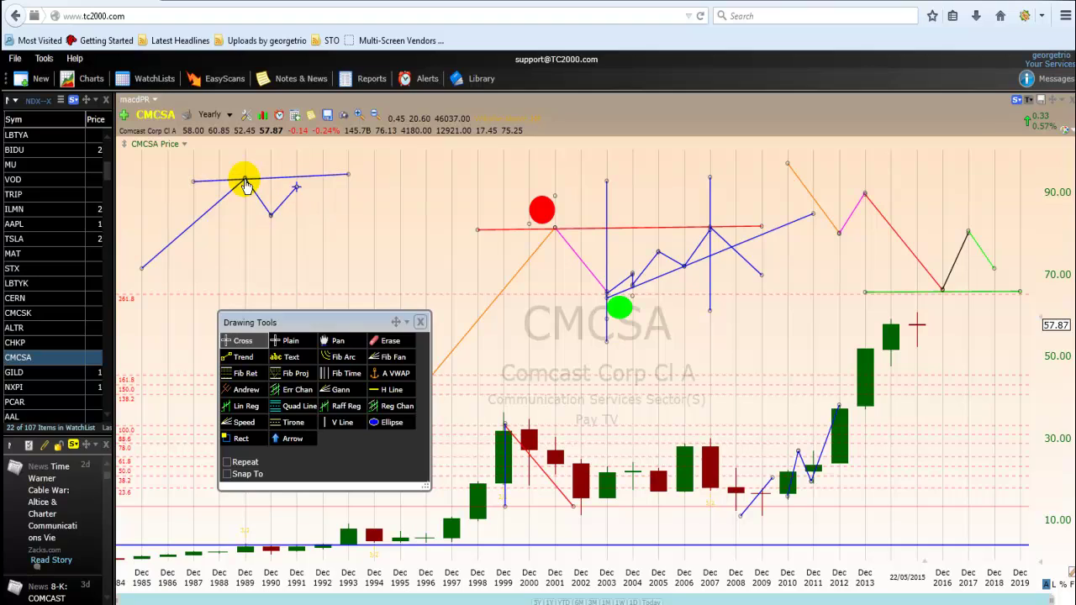
pyautogui.click(231, 360)
pyautogui.moveTo(296, 187); pyautogui.dragTo(323, 228)
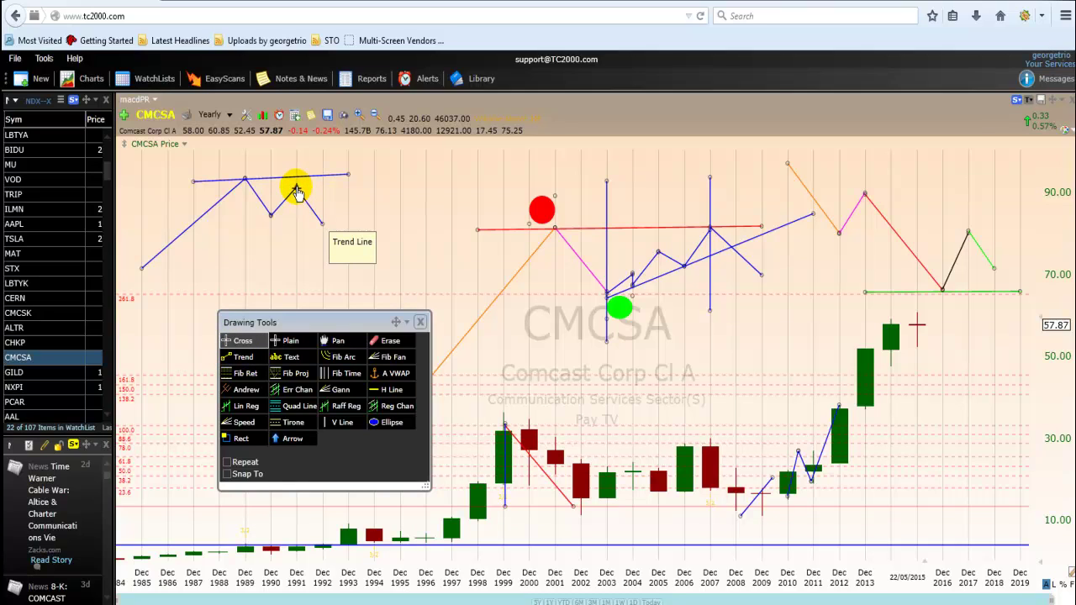
pyautogui.click(245, 181)
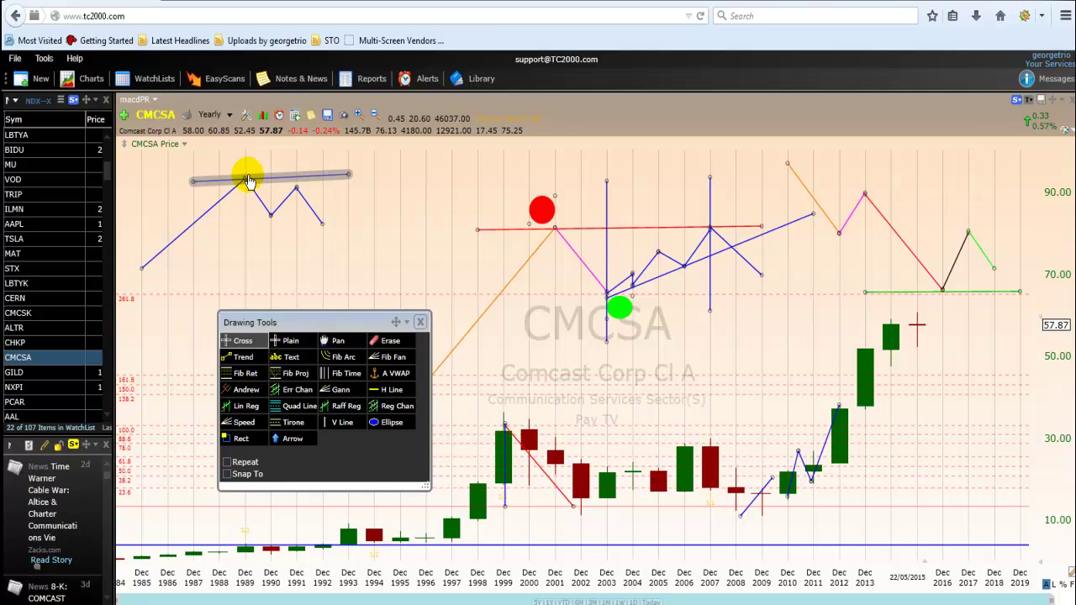
pyautogui.click(290, 185)
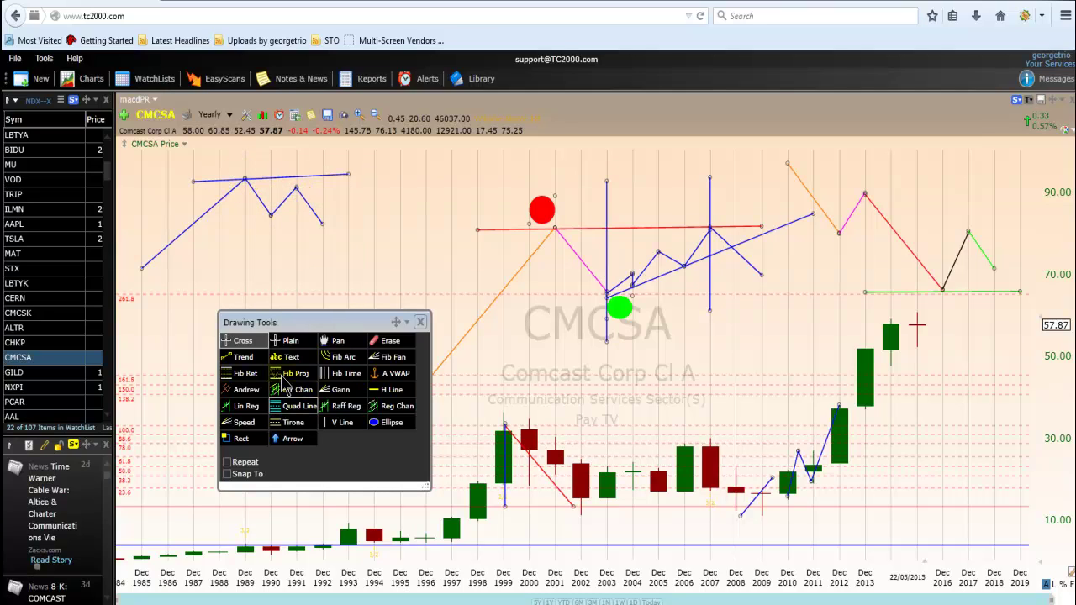
# Draw a support line from 1991 to 1998 and a double-bottom zigzag on it with lows at 1993 and 1995, rising to 1997.
pyautogui.click(243, 357)
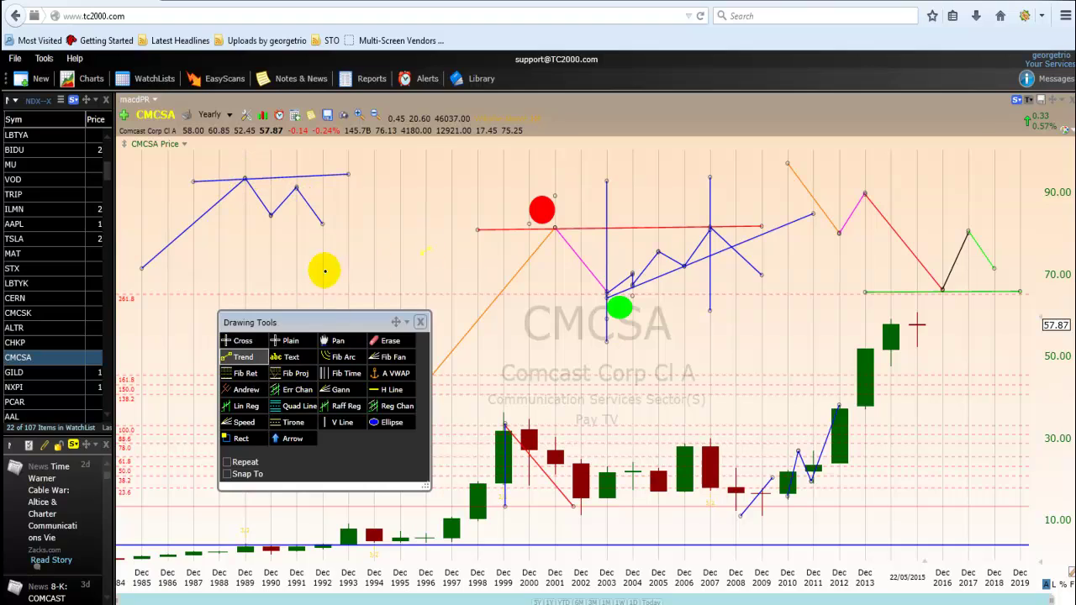
pyautogui.moveTo(296, 276); pyautogui.dragTo(477, 272)
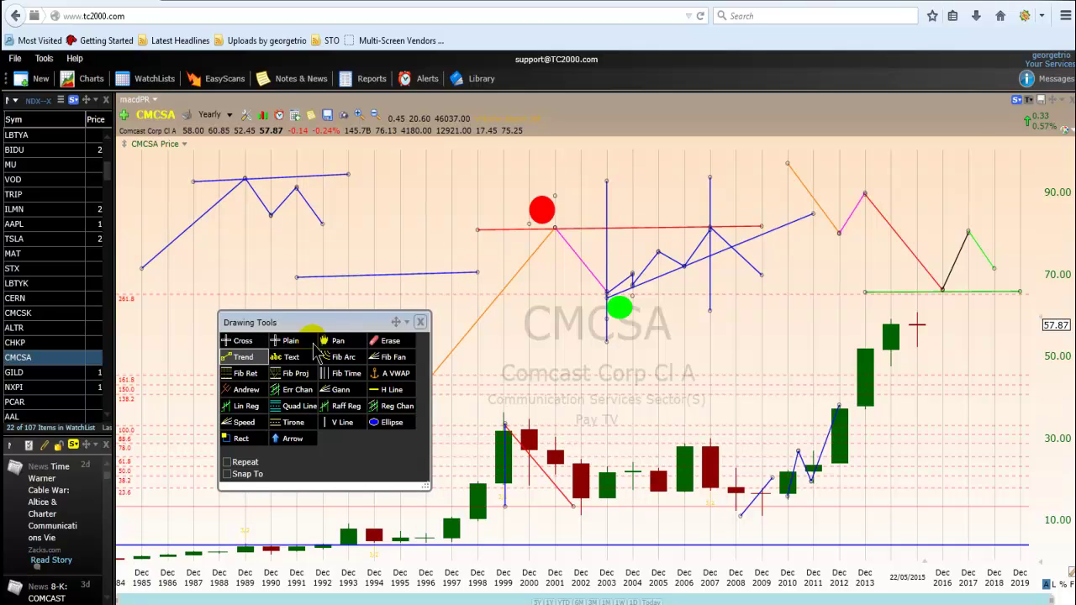
pyautogui.click(237, 358)
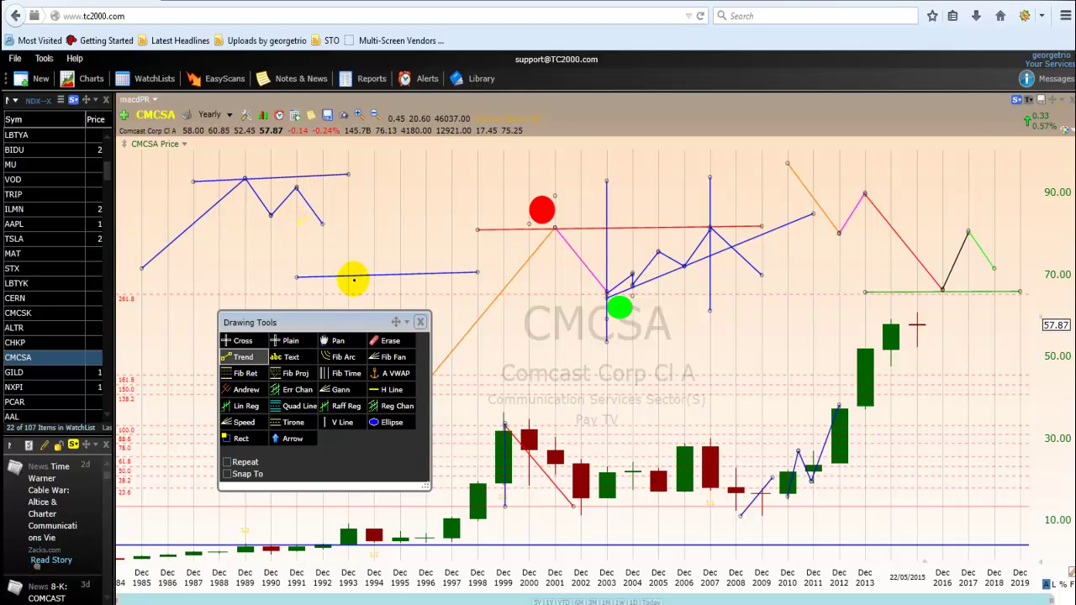
pyautogui.moveTo(295, 219)
pyautogui.mouseDown()
pyautogui.moveTo(348, 279)
pyautogui.moveTo(373, 246)
pyautogui.moveTo(405, 275)
pyautogui.mouseUp()
pyautogui.click(237, 359)
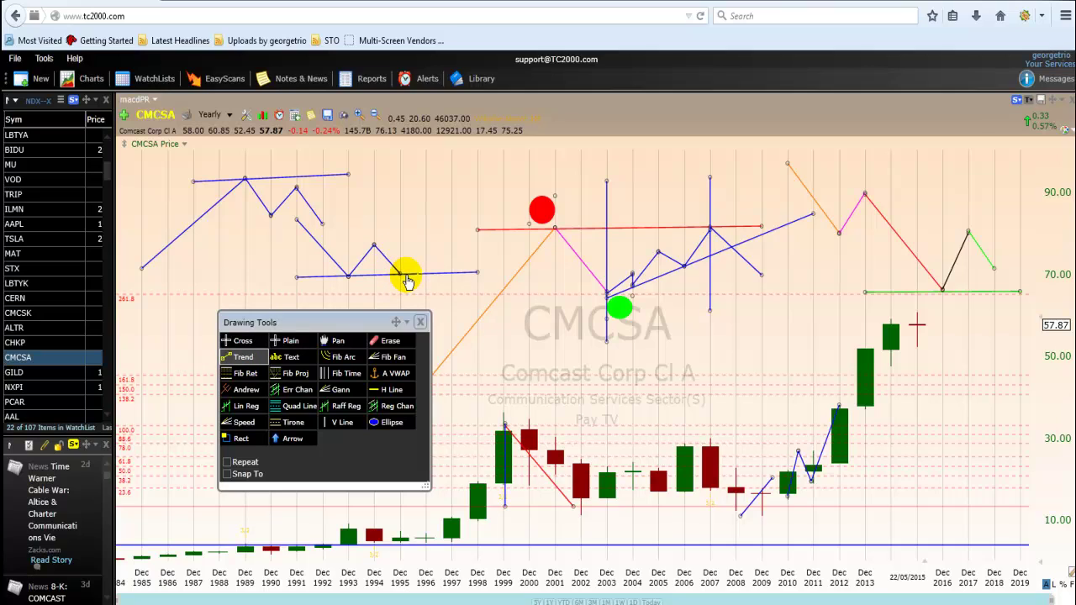
pyautogui.moveTo(401, 274); pyautogui.dragTo(451, 214)
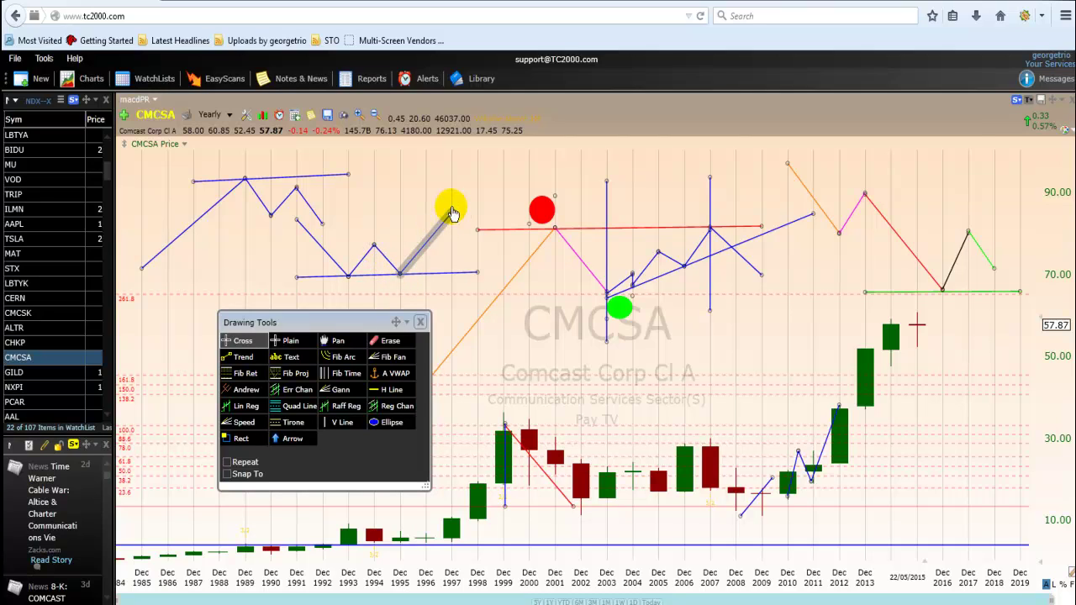
# Raise the double bottom's 1995 low above the support line and reattach the rising leg from it, ending at 1998.
pyautogui.moveTo(451, 212); pyautogui.dragTo(404, 260)
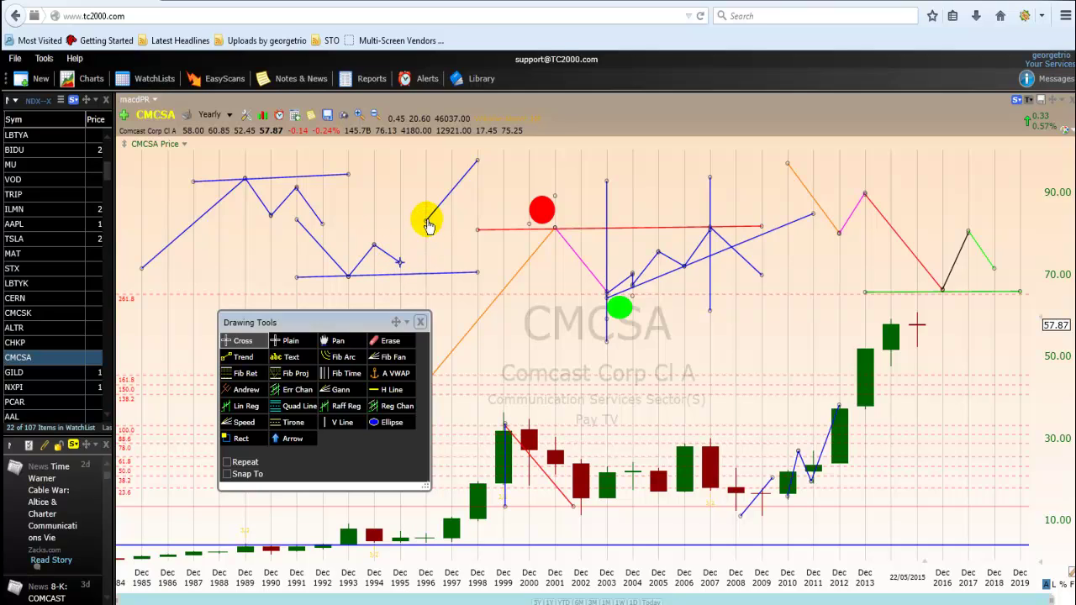
pyautogui.moveTo(427, 221); pyautogui.dragTo(403, 265)
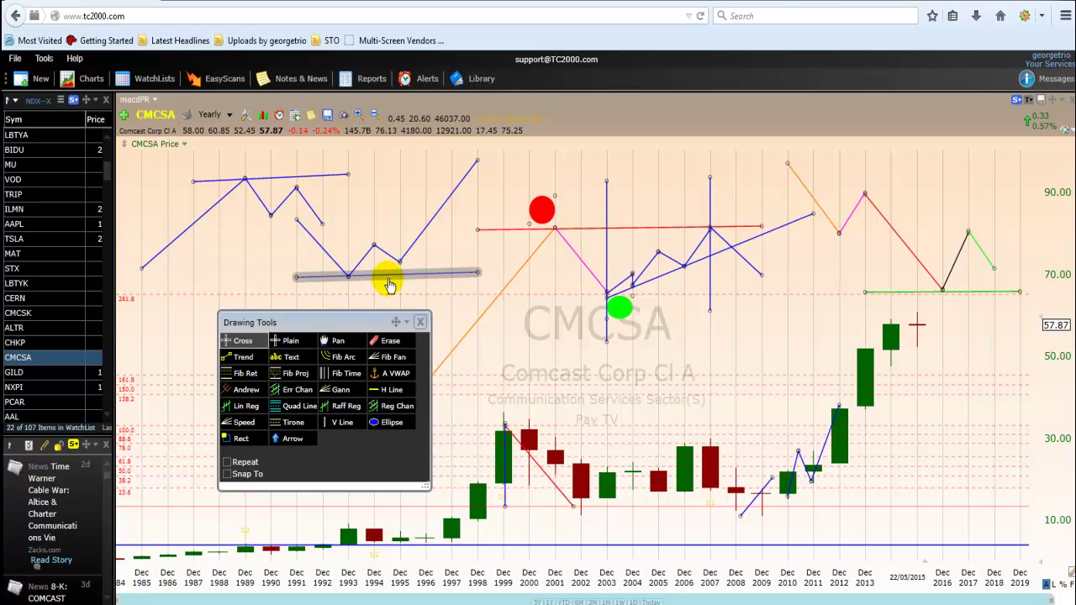
pyautogui.moveTo(388, 284)
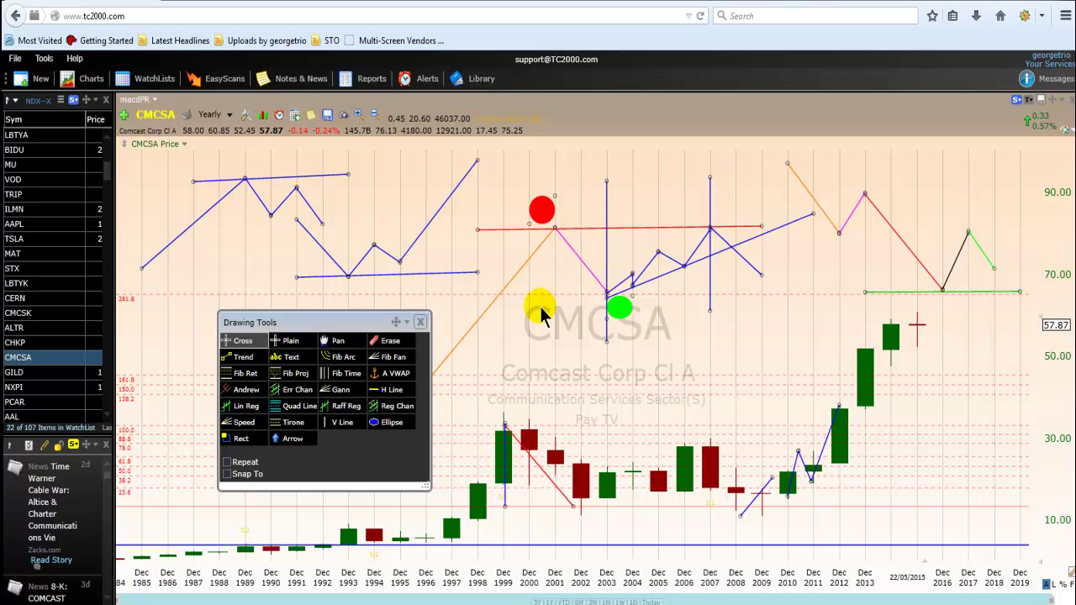
# Raise the double top's 1991 peak to the resistance line and replace its detached falling leg with a new one to 1992.
pyautogui.moveTo(321, 326)
pyautogui.mouseDown()
pyautogui.moveTo(472, 446)
pyautogui.moveTo(656, 509)
pyautogui.moveTo(682, 499)
pyautogui.mouseUp()
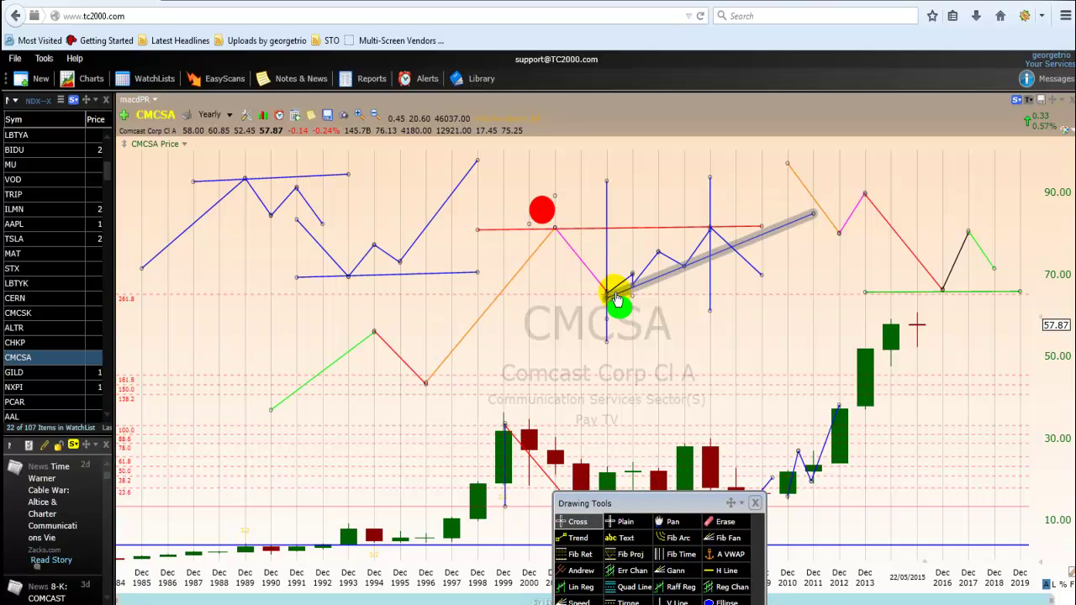
pyautogui.moveTo(657, 279)
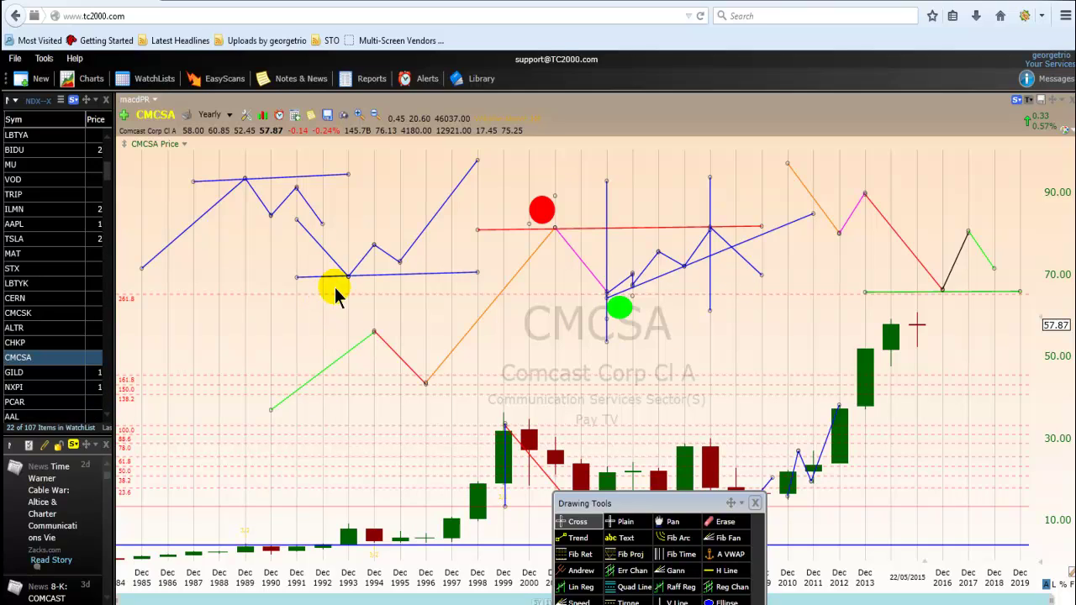
pyautogui.moveTo(307, 206); pyautogui.dragTo(464, 207)
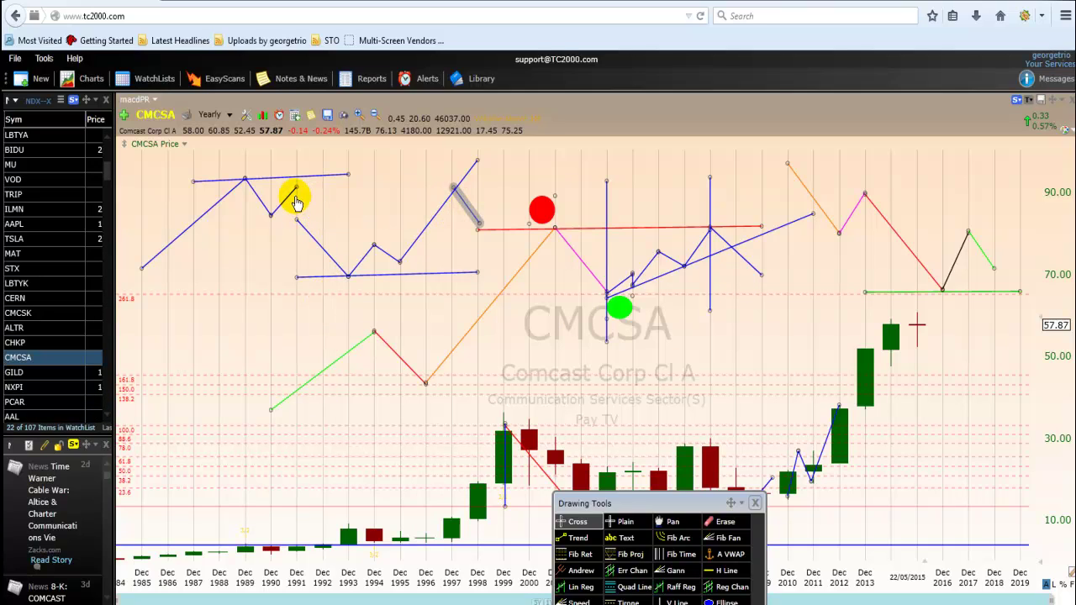
pyautogui.moveTo(298, 192); pyautogui.dragTo(296, 177)
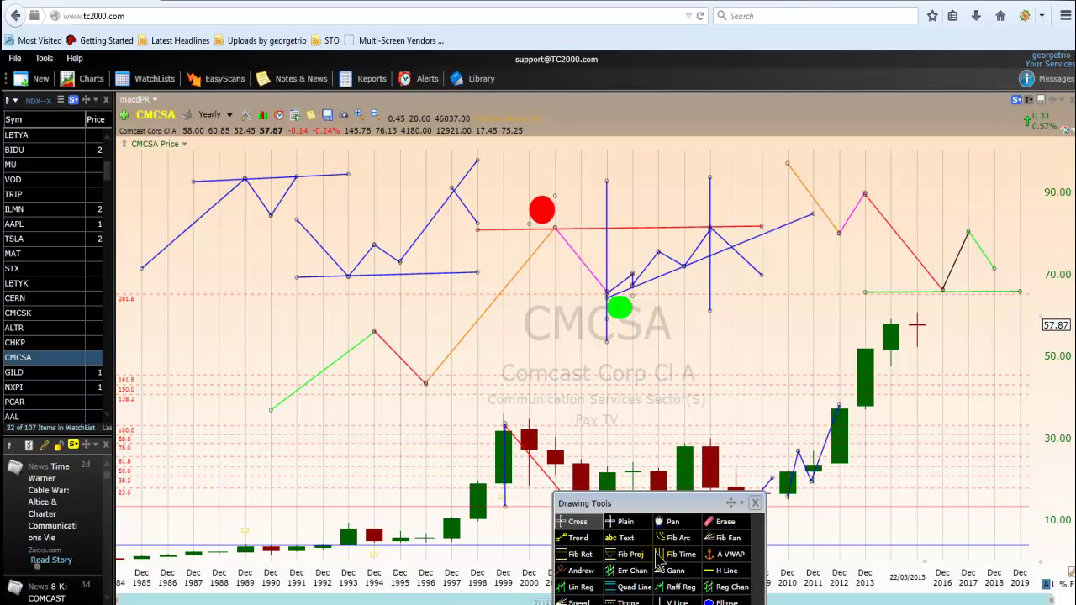
pyautogui.click(572, 538)
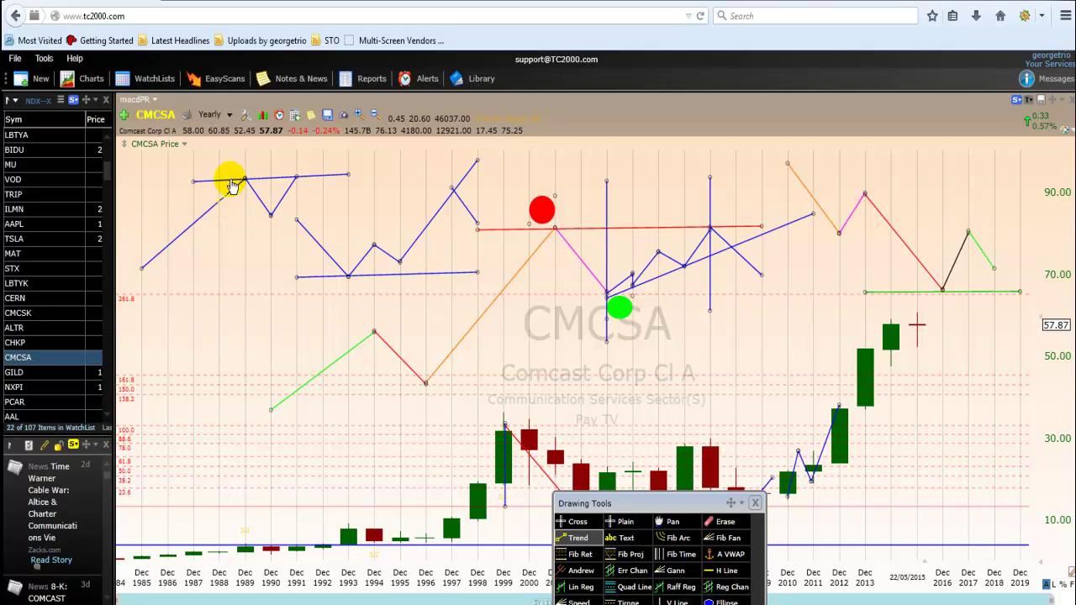
pyautogui.moveTo(295, 177); pyautogui.dragTo(322, 211)
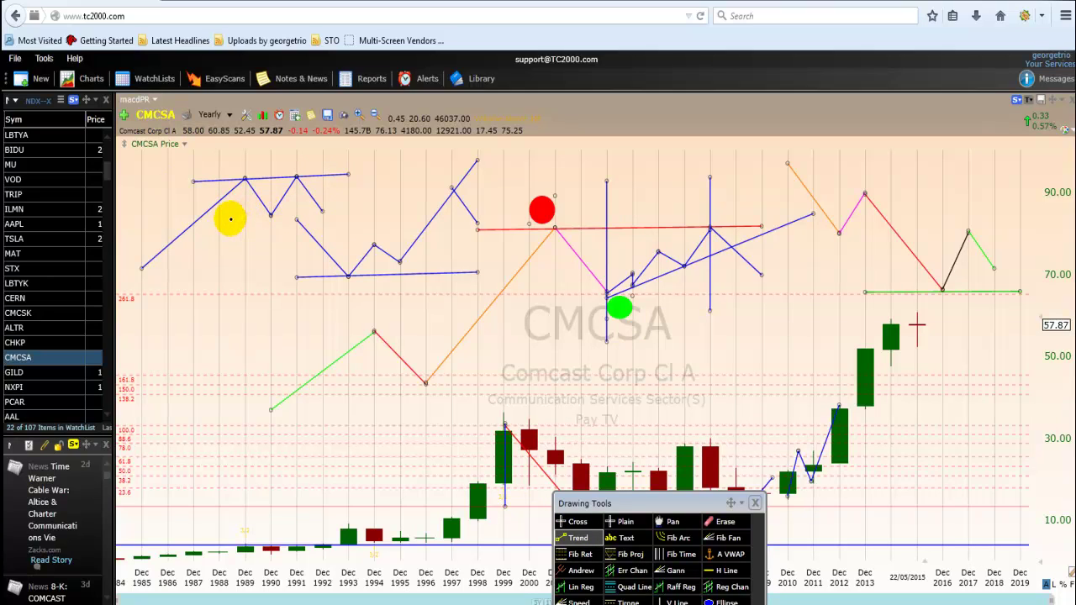
# Draw a neckline from 1988 to 1994 through the double top's trough and place the green circle just below the double bottom's 1995 low.
pyautogui.moveTo(218, 218); pyautogui.dragTo(375, 215)
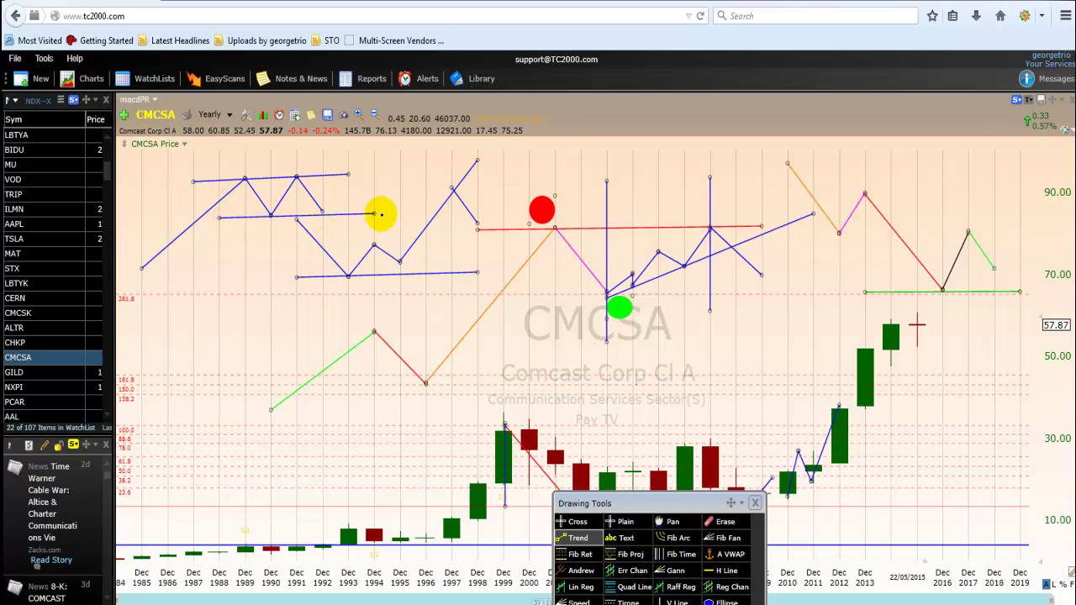
pyautogui.click(269, 216)
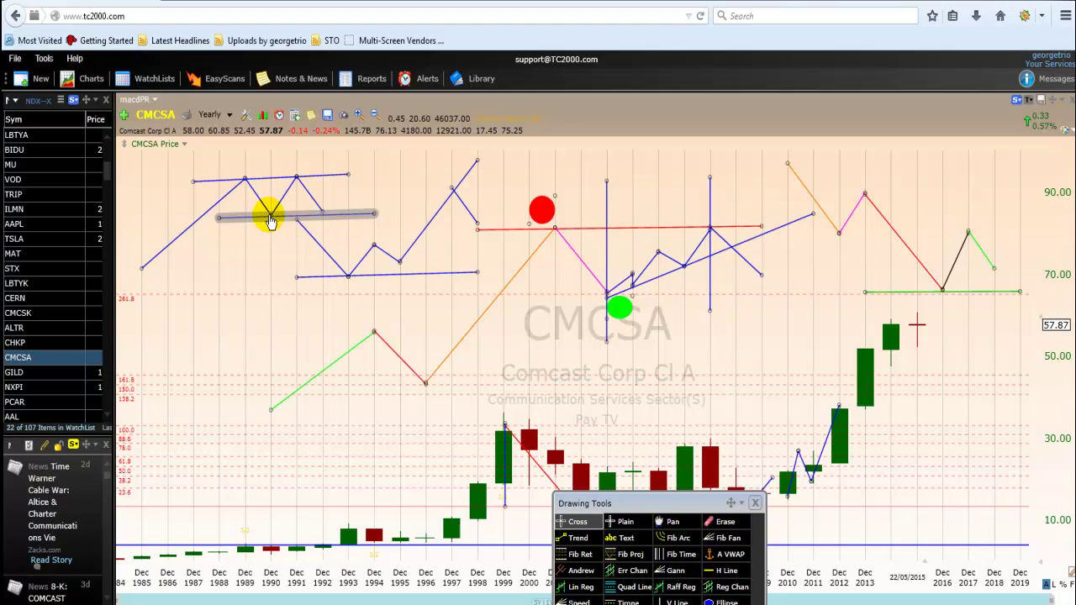
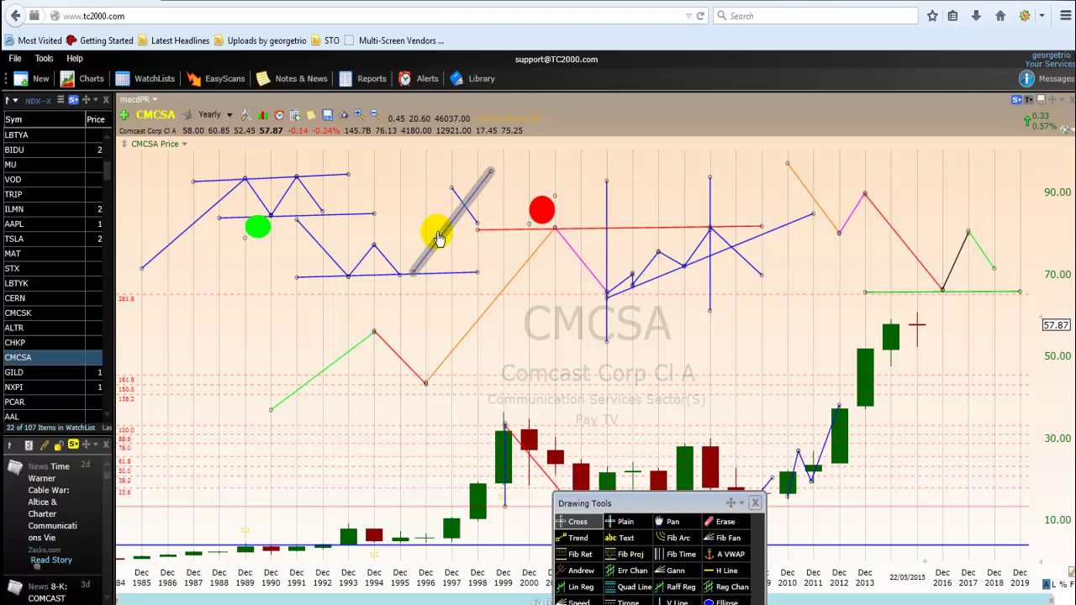
pyautogui.click(264, 229)
pyautogui.moveTo(410, 292); pyautogui.dragTo(417, 293)
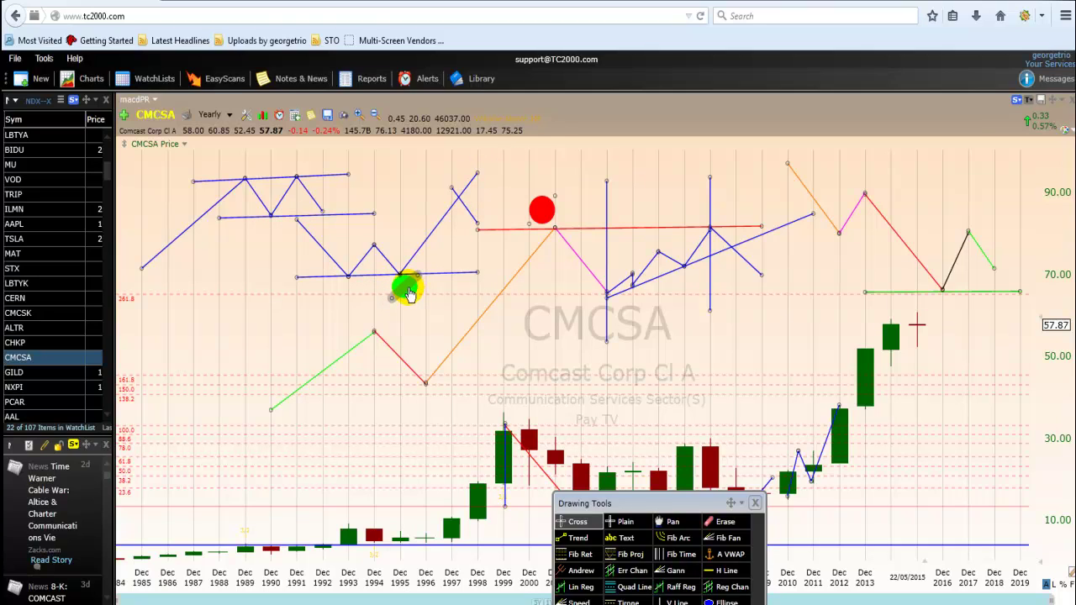
# Add a neckline from 1992 to 1998 and align it with the double bottom's middle peak at 1994.
pyautogui.moveTo(345, 238)
pyautogui.mouseDown()
pyautogui.moveTo(462, 240)
pyautogui.moveTo(464, 255)
pyautogui.moveTo(468, 240)
pyautogui.mouseUp()
pyautogui.click(477, 223)
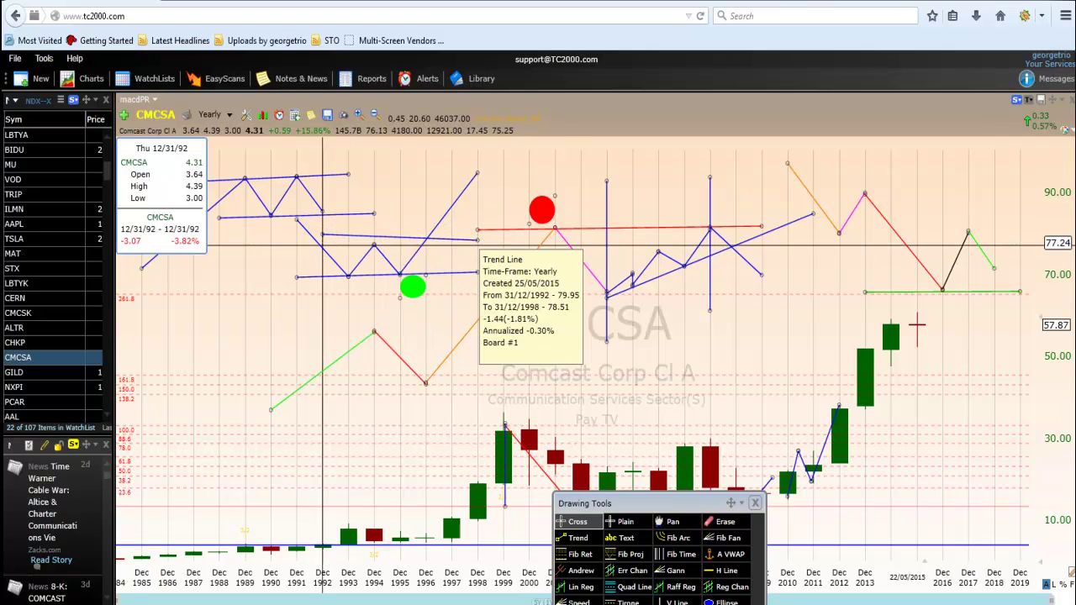
pyautogui.moveTo(321, 234); pyautogui.dragTo(317, 248)
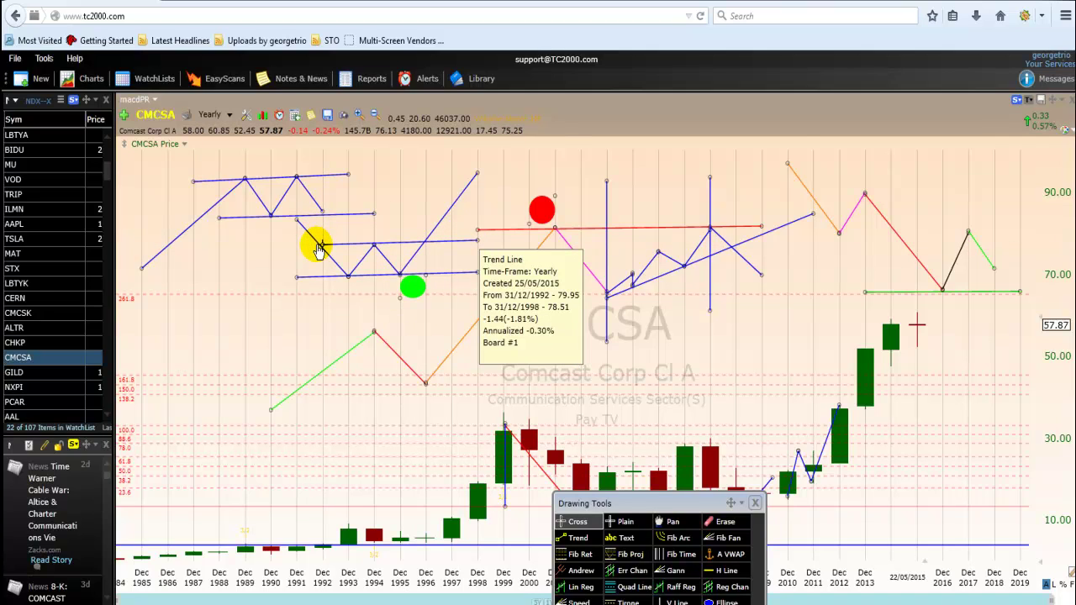
# Move the green circle onto the double bottom's 1994 middle peak, just above its neckline.
pyautogui.click(410, 289)
pyautogui.click(368, 235)
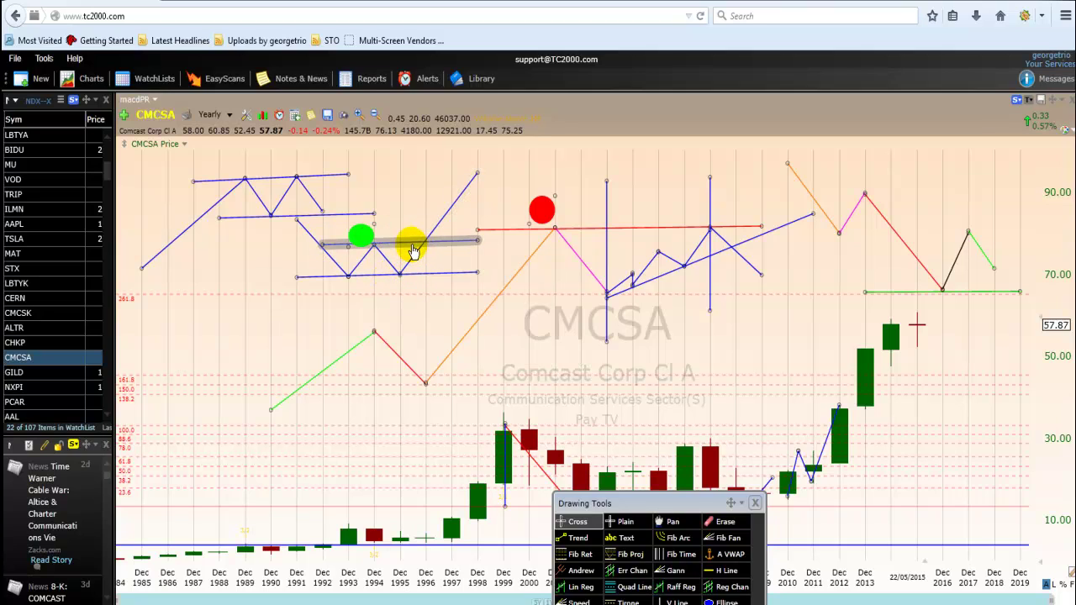
pyautogui.click(366, 239)
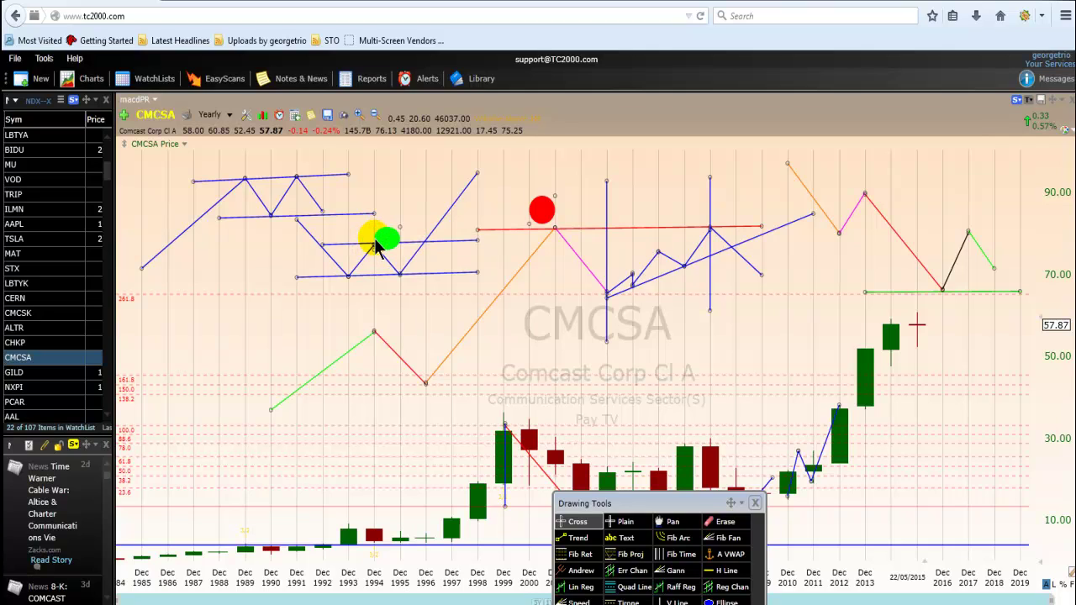
pyautogui.click(382, 233)
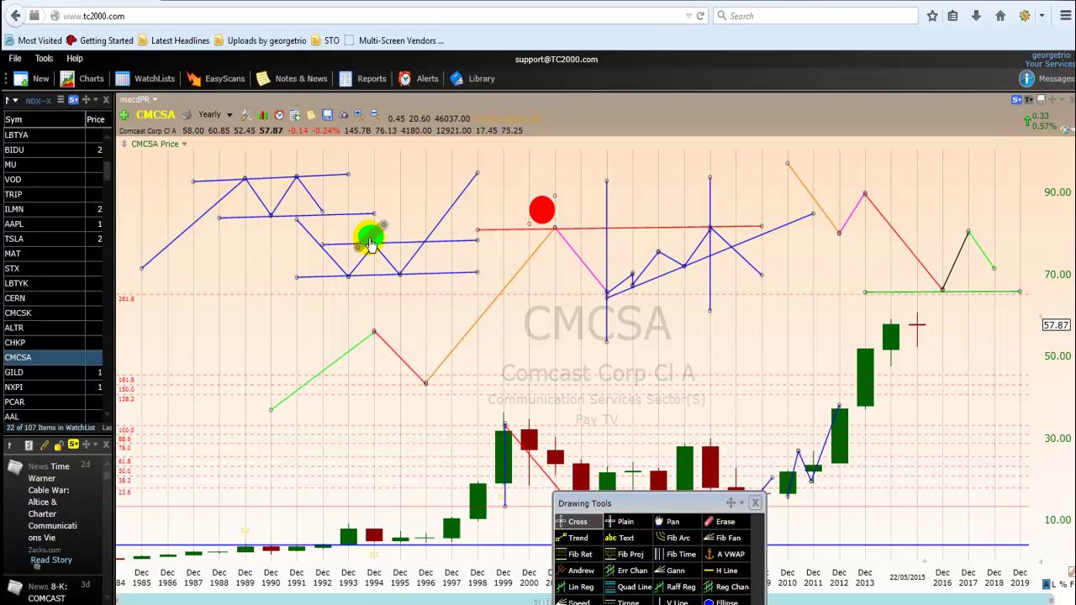
pyautogui.click(365, 240)
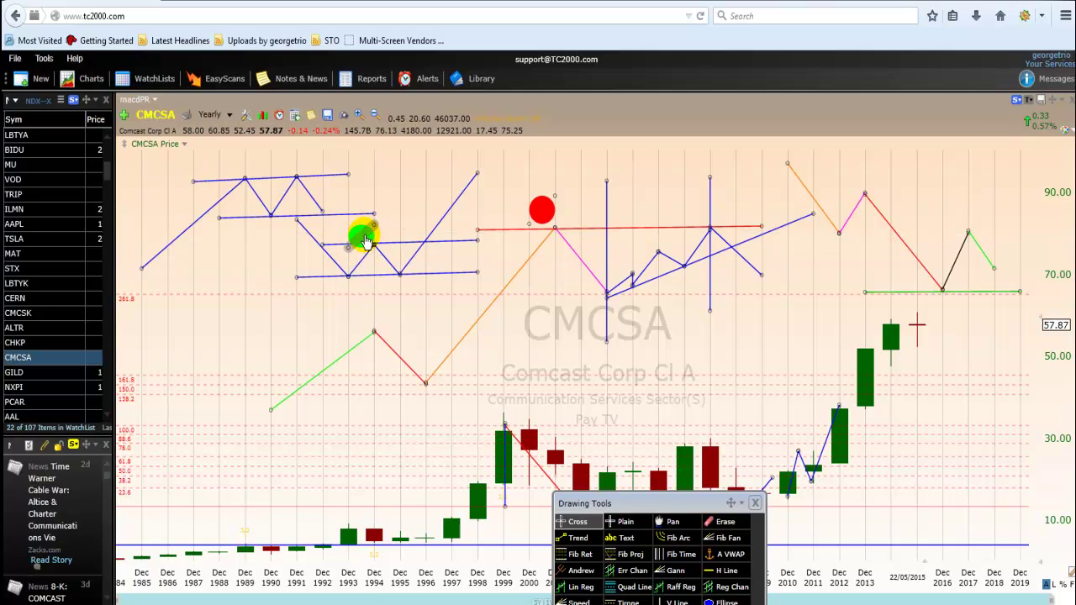
pyautogui.click(374, 239)
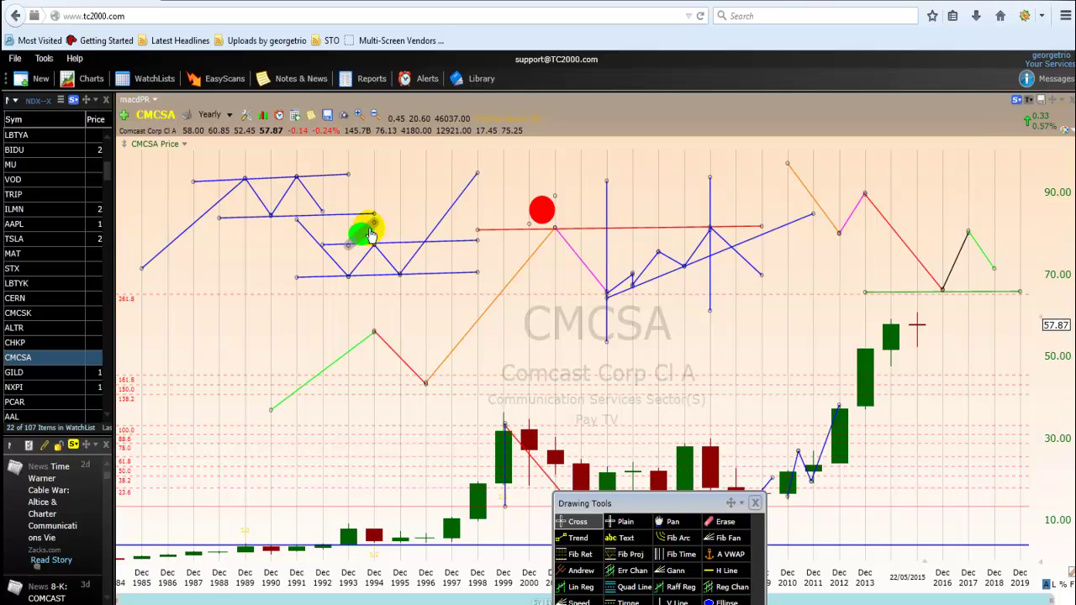
pyautogui.click(377, 235)
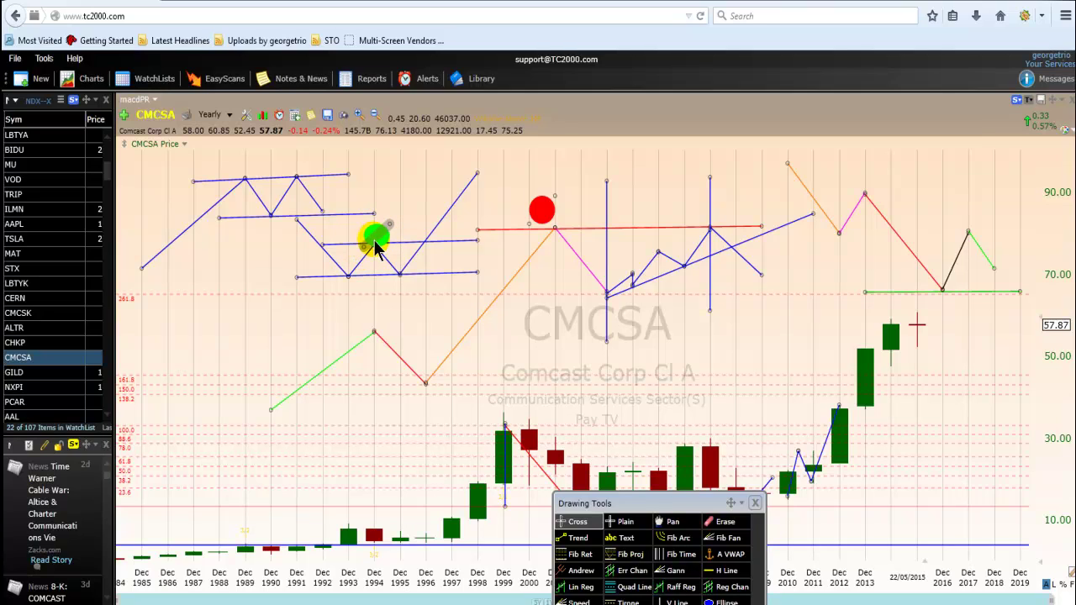
# Move the green circle from the double bottom's middle peak to the double top's neckline, just before its 1990 trough.
pyautogui.click(387, 236)
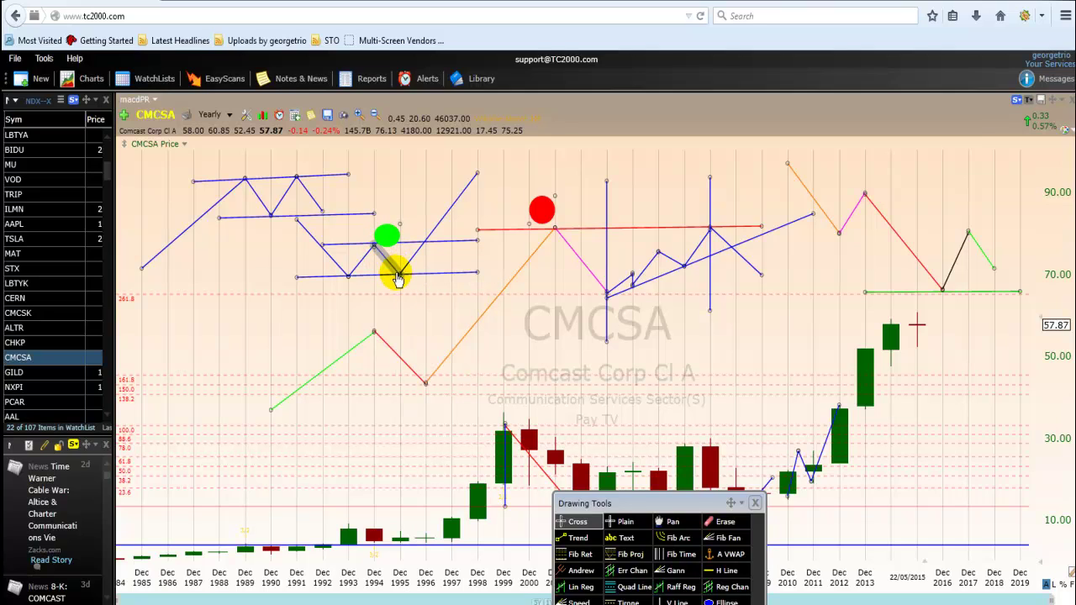
pyautogui.moveTo(378, 244); pyautogui.dragTo(400, 275)
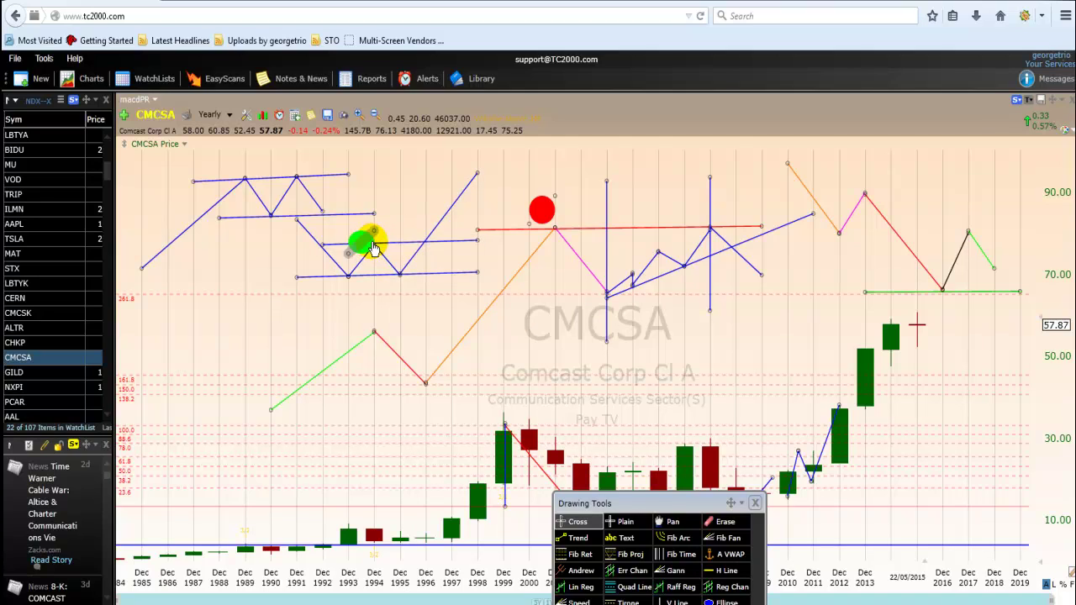
pyautogui.moveTo(397, 252)
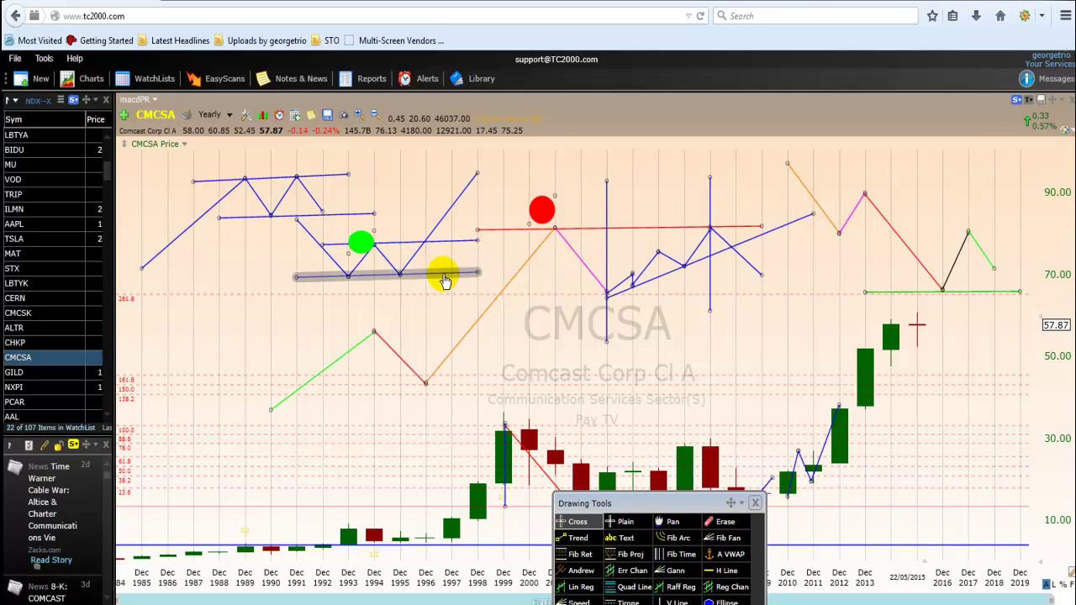
pyautogui.moveTo(444, 276)
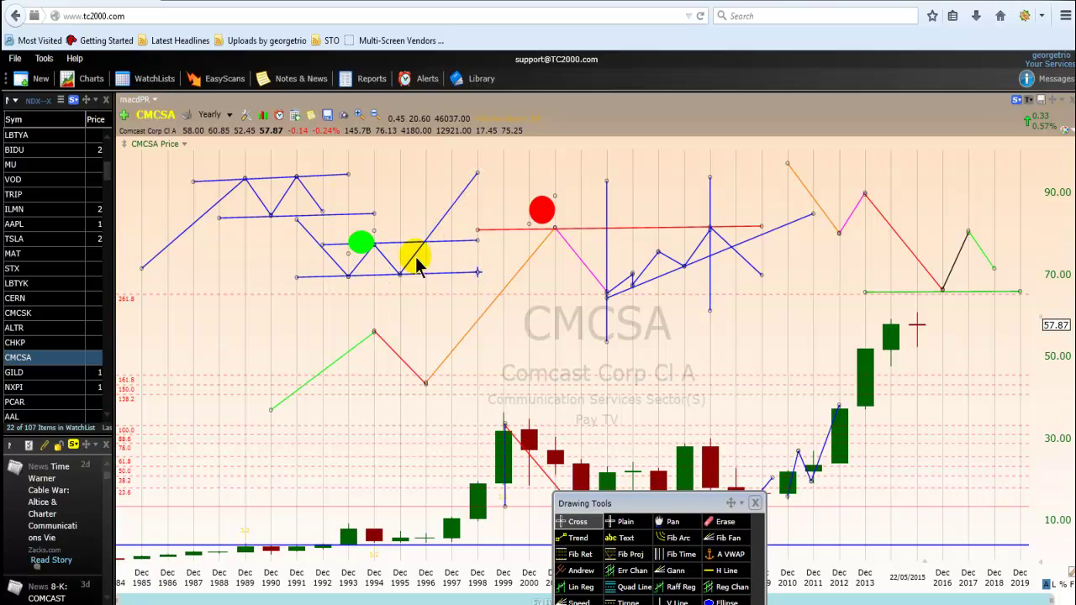
pyautogui.moveTo(363, 244); pyautogui.dragTo(378, 239)
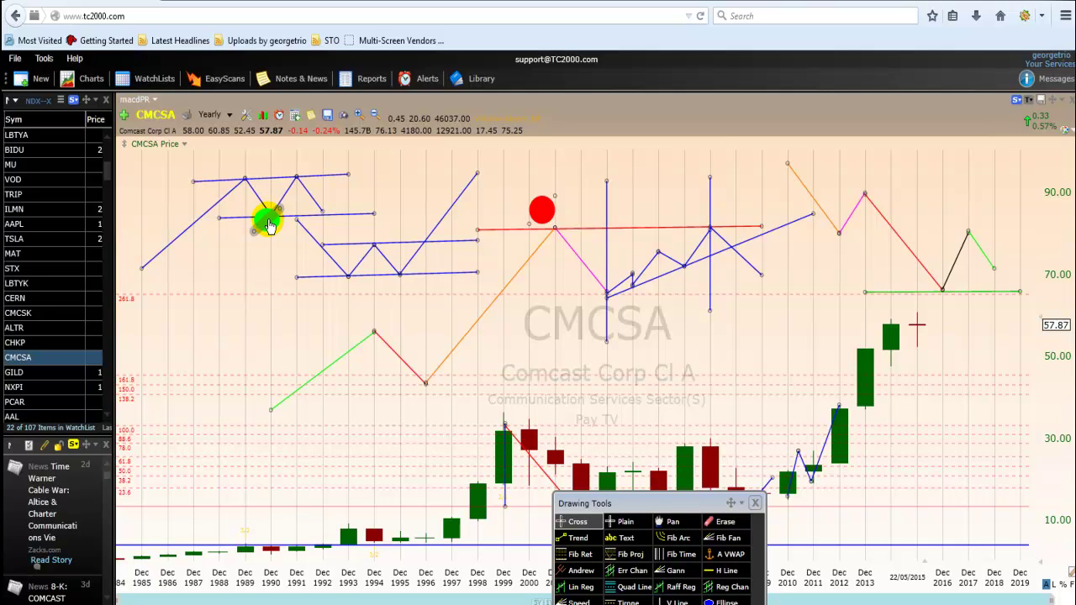
pyautogui.moveTo(267, 224); pyautogui.dragTo(259, 223)
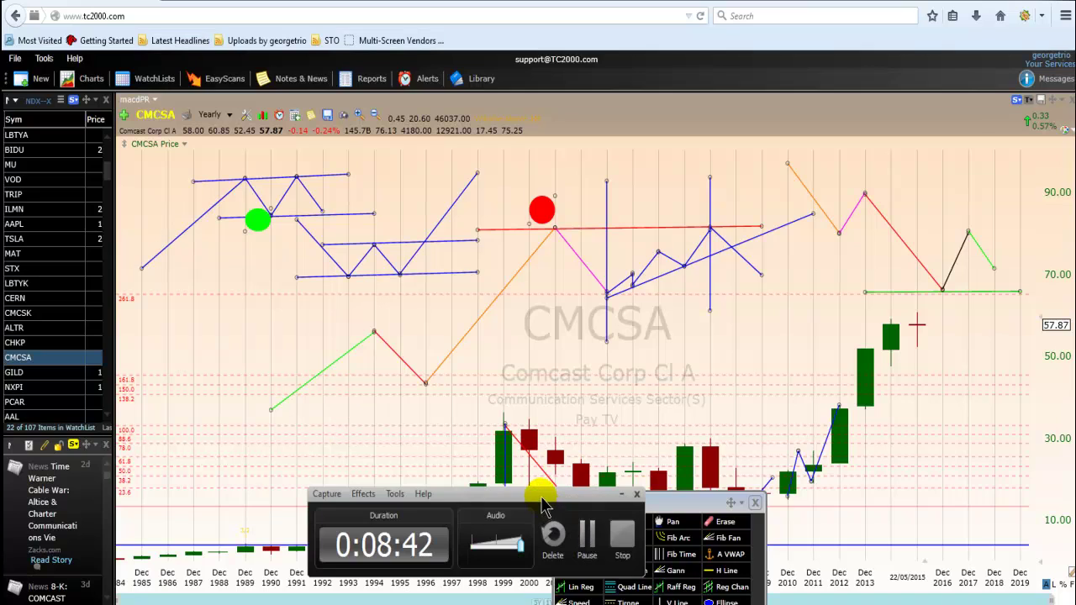
pyautogui.moveTo(542, 505); pyautogui.dragTo(744, 356)
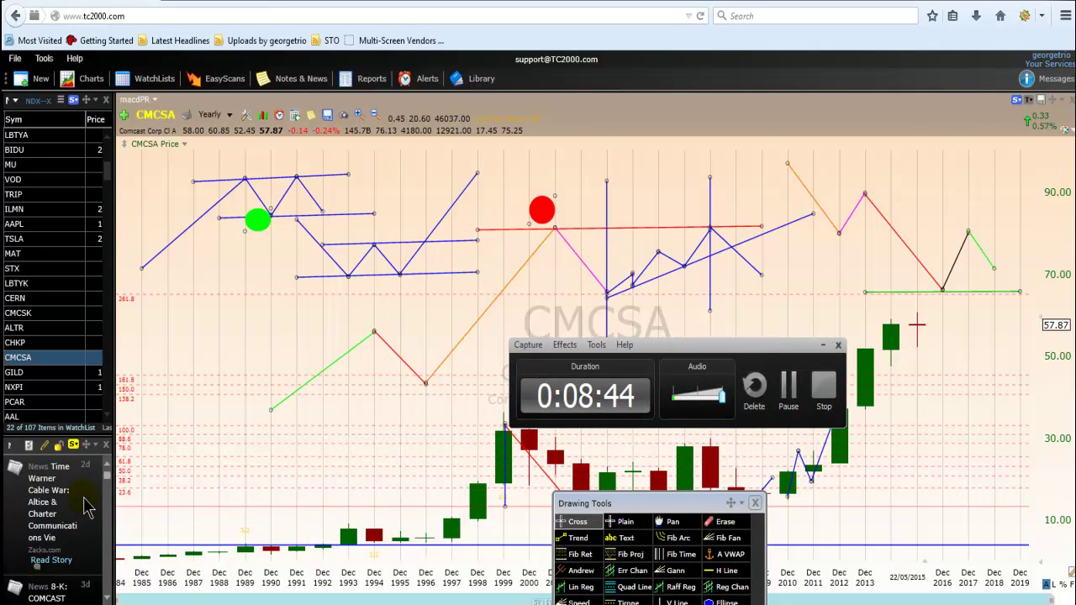